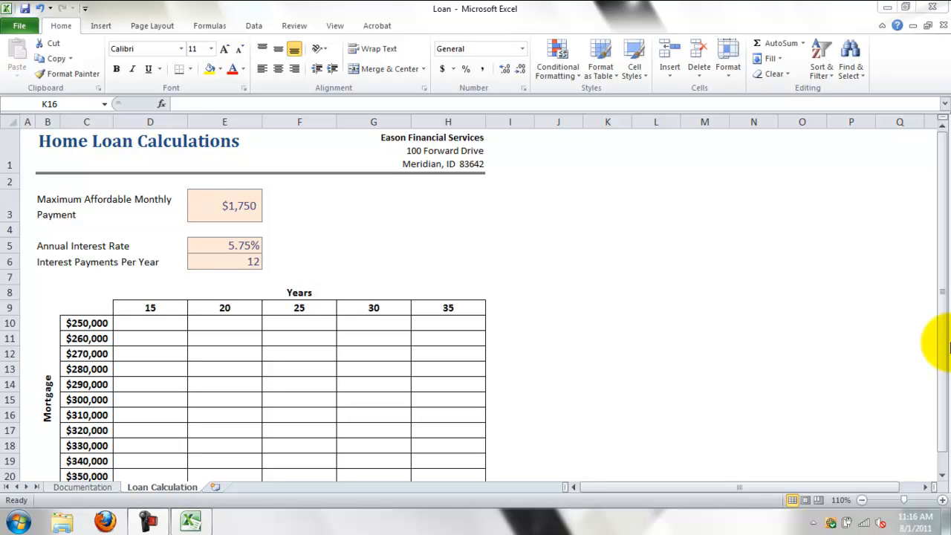
# - Zoom the worksheet to 140% and examine the payment, interest rate and payments-per-year inputs and the empty mortgage-by-years table
pyautogui.click(942, 500)
pyautogui.click(942, 500)
pyautogui.click(943, 500)
pyautogui.scroll(2, 433, 333)
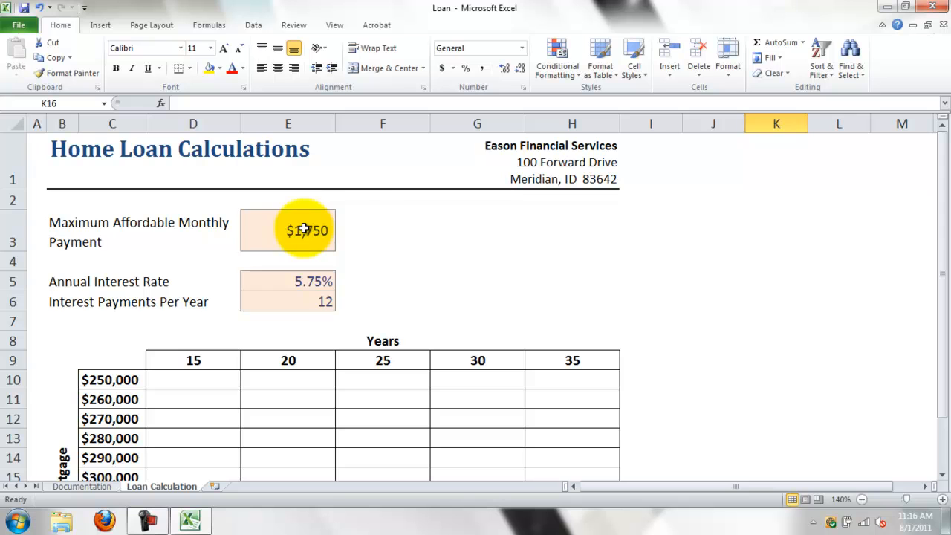
pyautogui.click(328, 241)
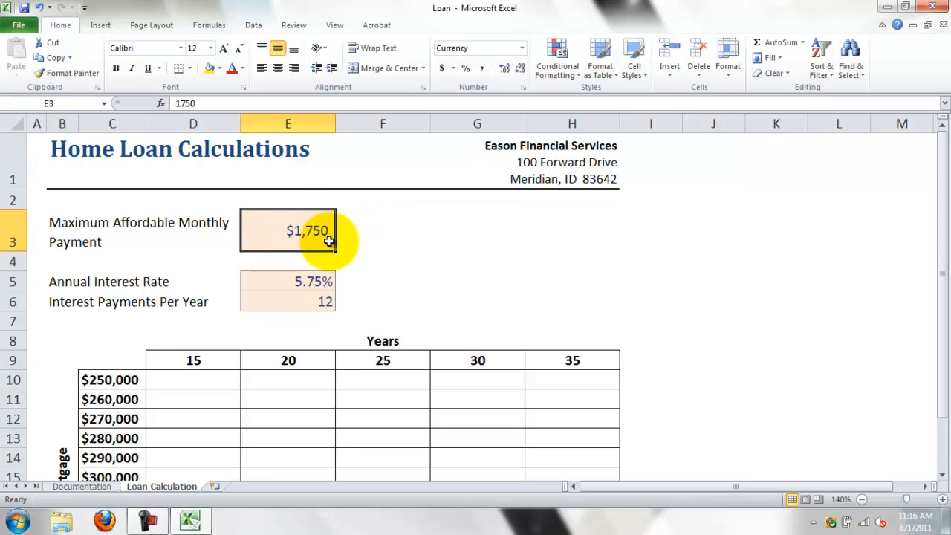
pyautogui.click(331, 281)
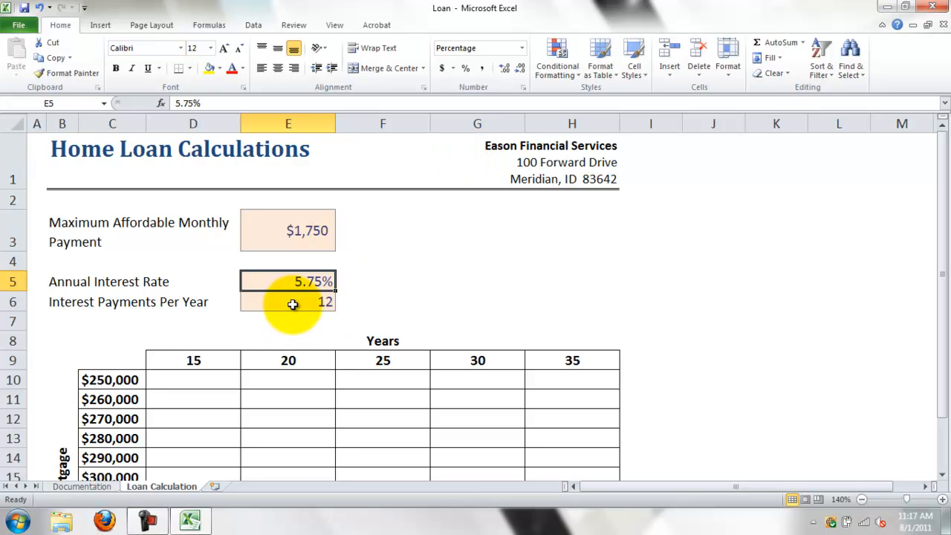
pyautogui.click(476, 298)
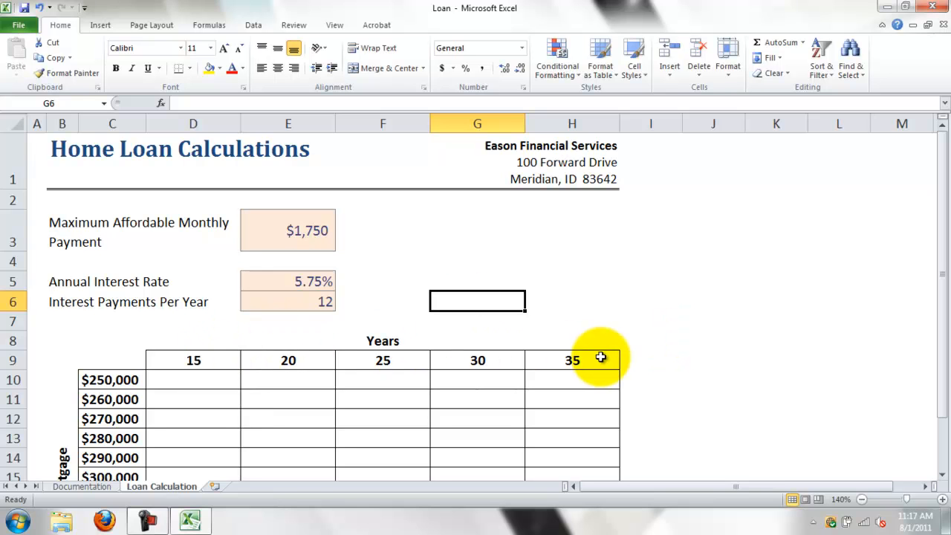
pyautogui.scroll(-2, 573, 362)
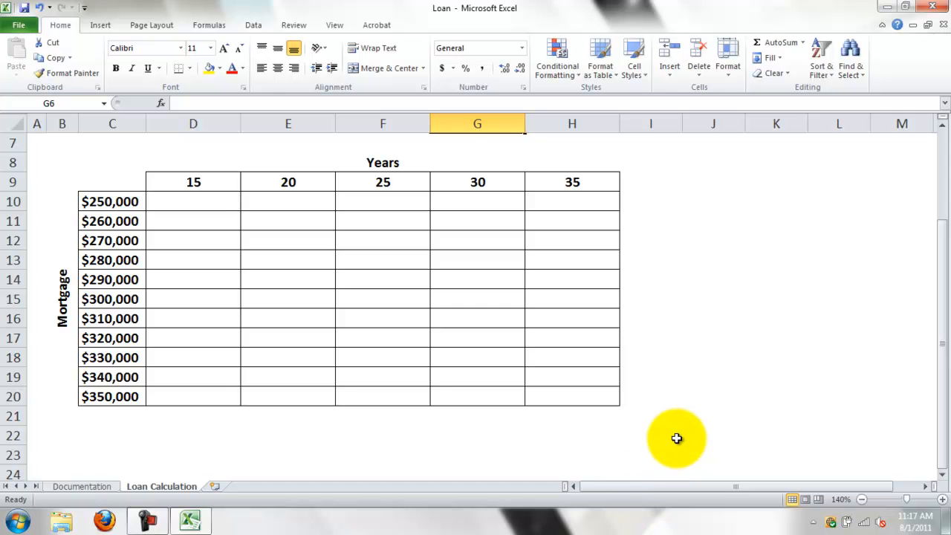
pyautogui.scroll(2, 676, 439)
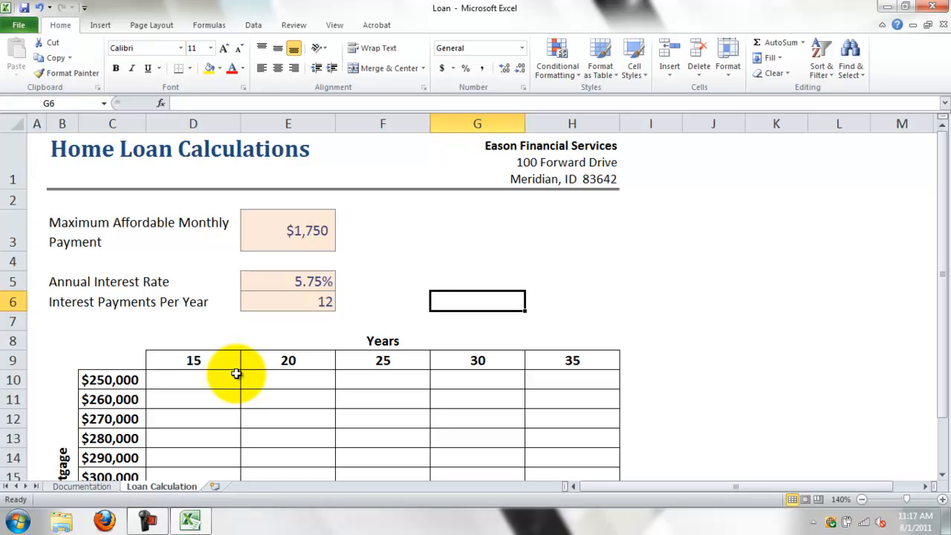
pyautogui.scroll(-1, 240, 371)
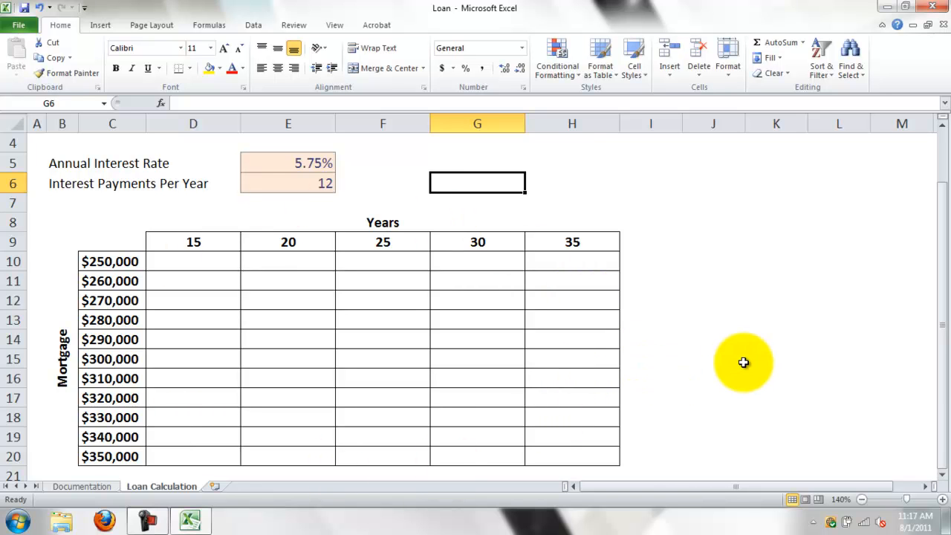
# - Start a PMT function in cell D10, keeping the interest rate inputs visible beside its arguments
pyautogui.click(200, 261)
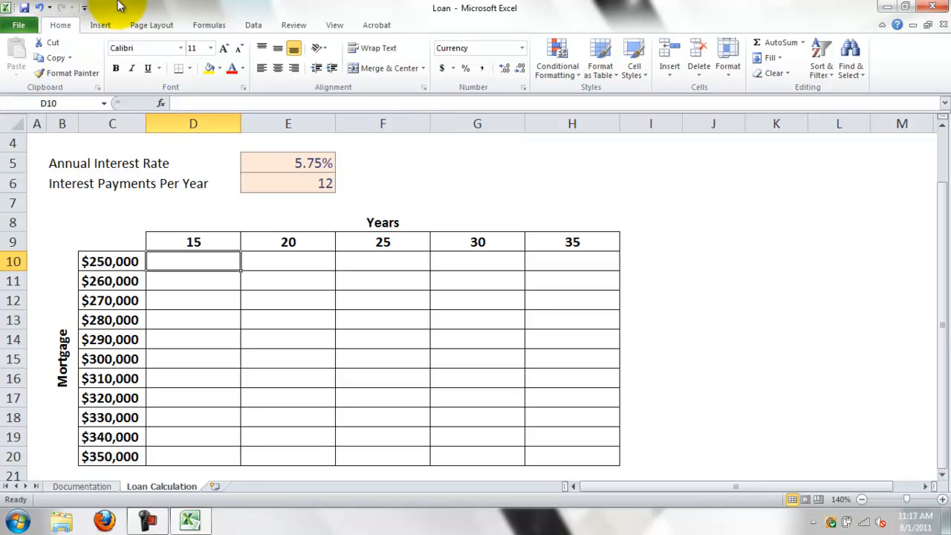
pyautogui.click(205, 24)
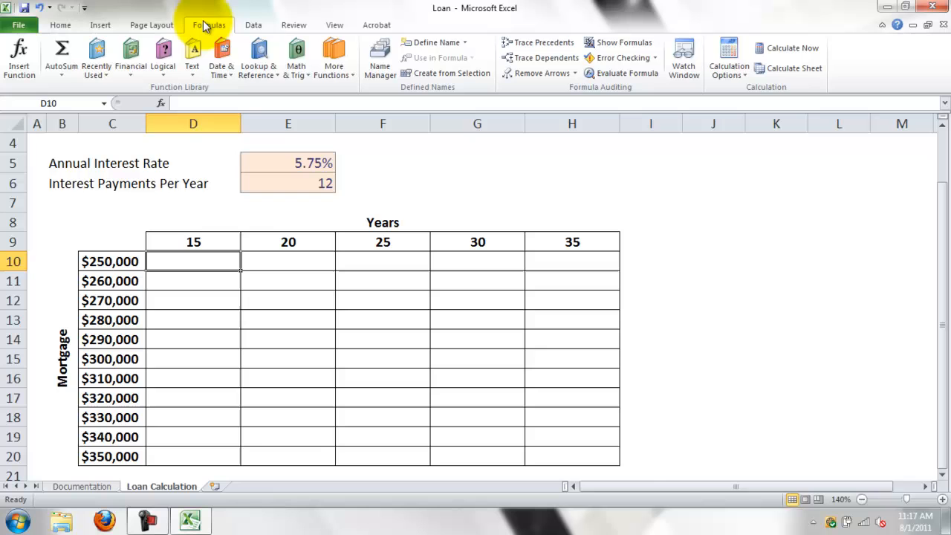
pyautogui.click(131, 67)
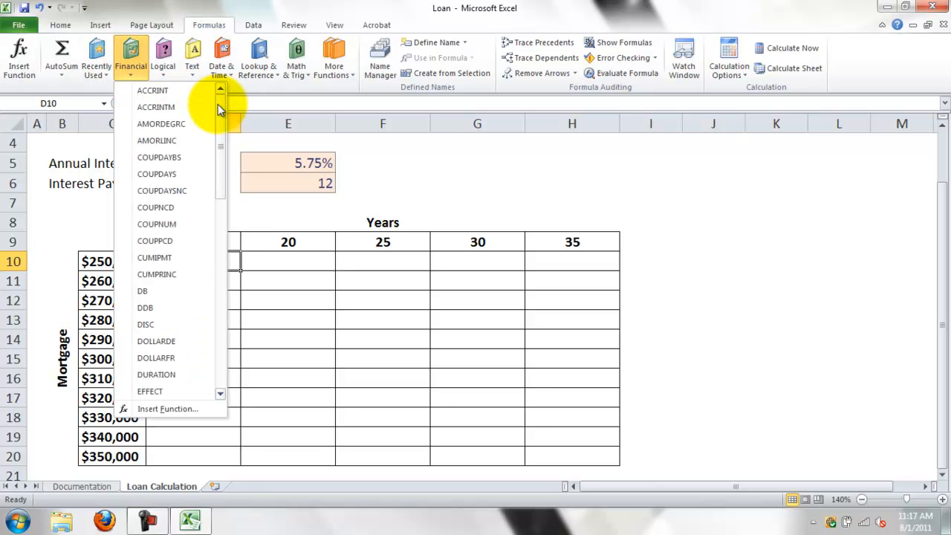
pyautogui.moveTo(217, 104); pyautogui.dragTo(222, 255)
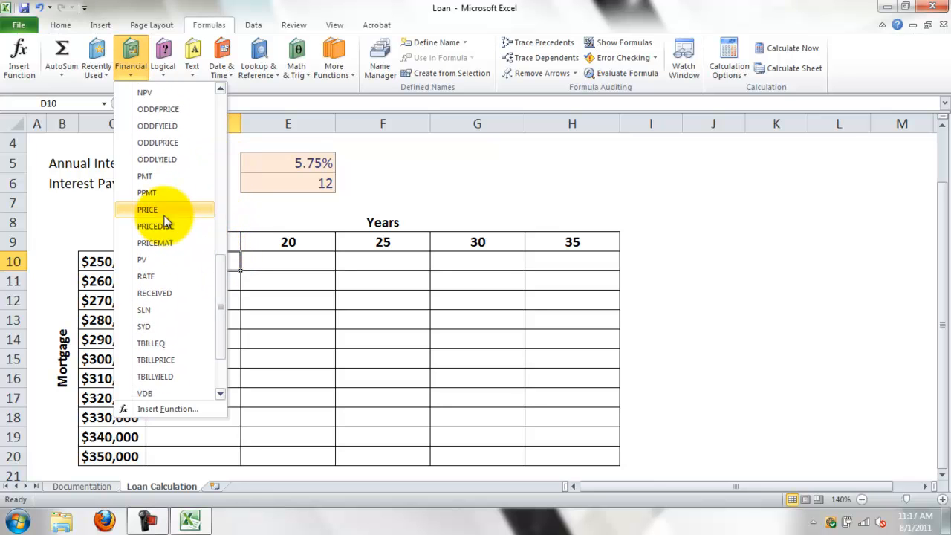
pyautogui.click(156, 176)
pyautogui.moveTo(648, 129); pyautogui.dragTo(640, 166)
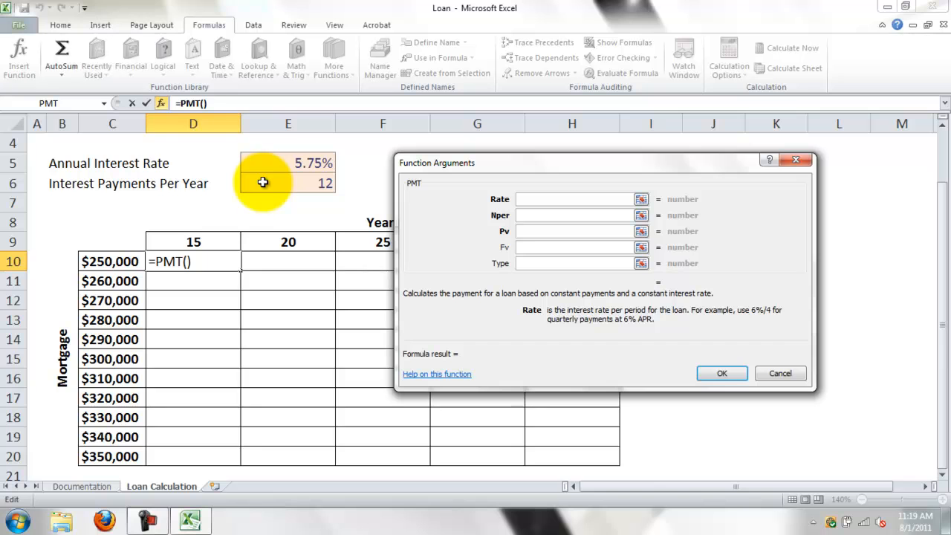
pyautogui.write('5.75/12')
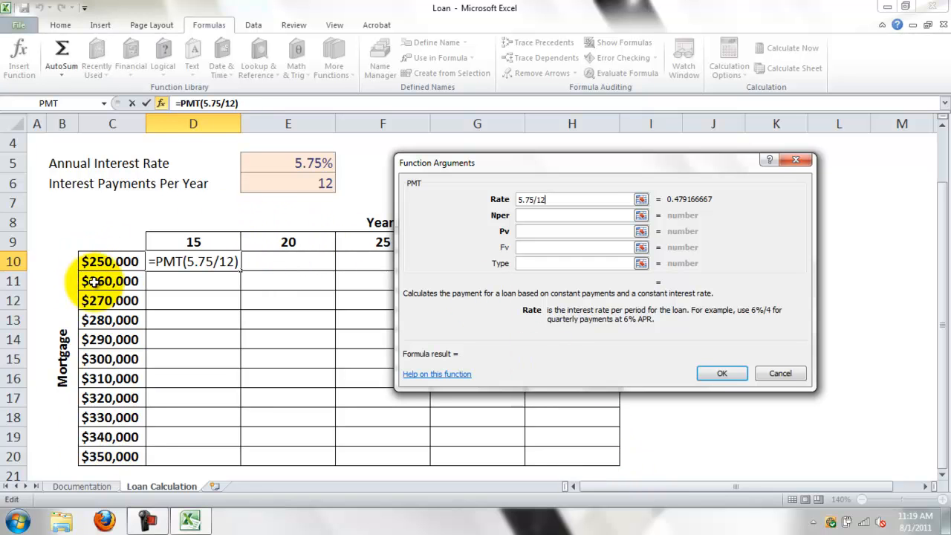
pyautogui.press('BackSpace')
pyautogui.press('BackSpace')
pyautogui.press('BackSpace')
pyautogui.press('BackSpace')
pyautogui.press('BackSpace')
pyautogui.press('BackSpace')
pyautogui.press('BackSpace')
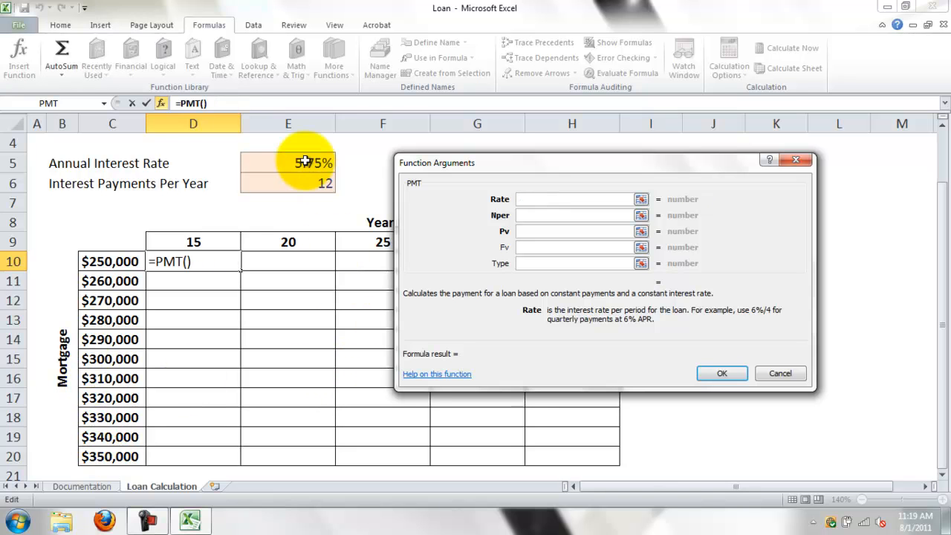
# - Set the PMT Rate argument to E5/E6, the annual interest rate divided by the payments per year
pyautogui.click(277, 163)
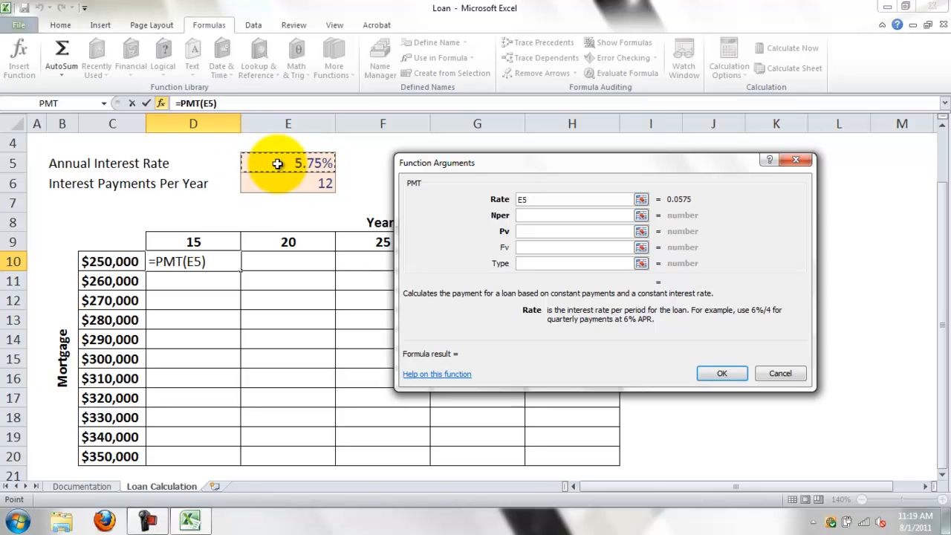
pyautogui.write('/')
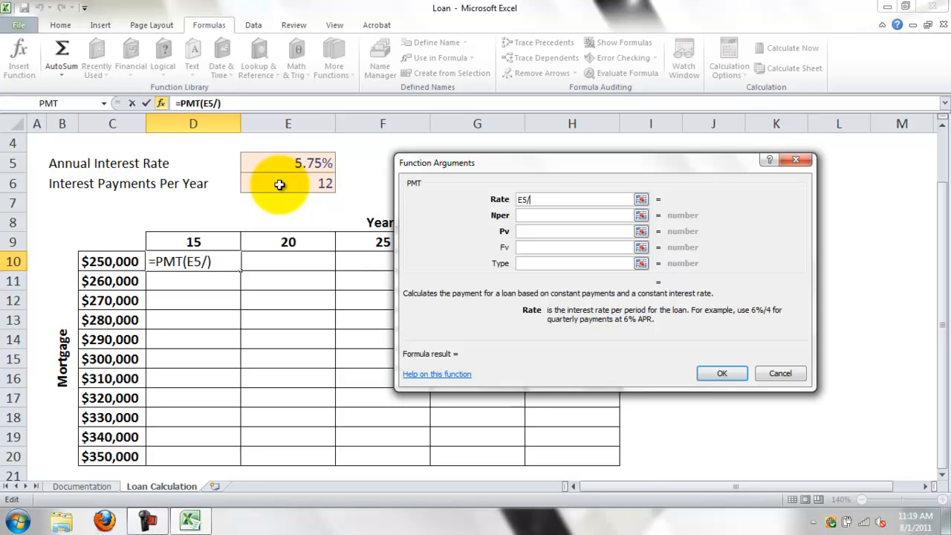
pyautogui.click(279, 185)
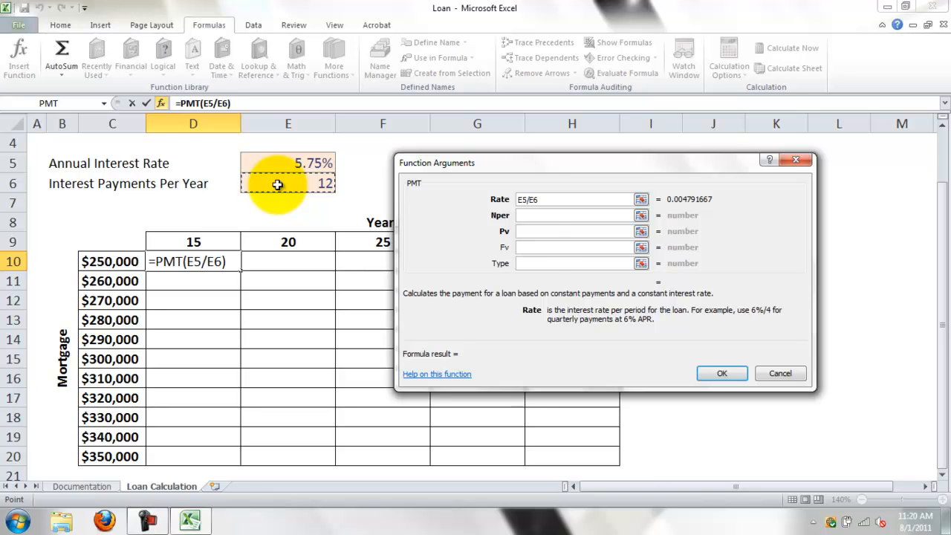
# - Set the Nper argument to D9*E6 and the Pv argument to the mortgage amount in C10
pyautogui.click(541, 215)
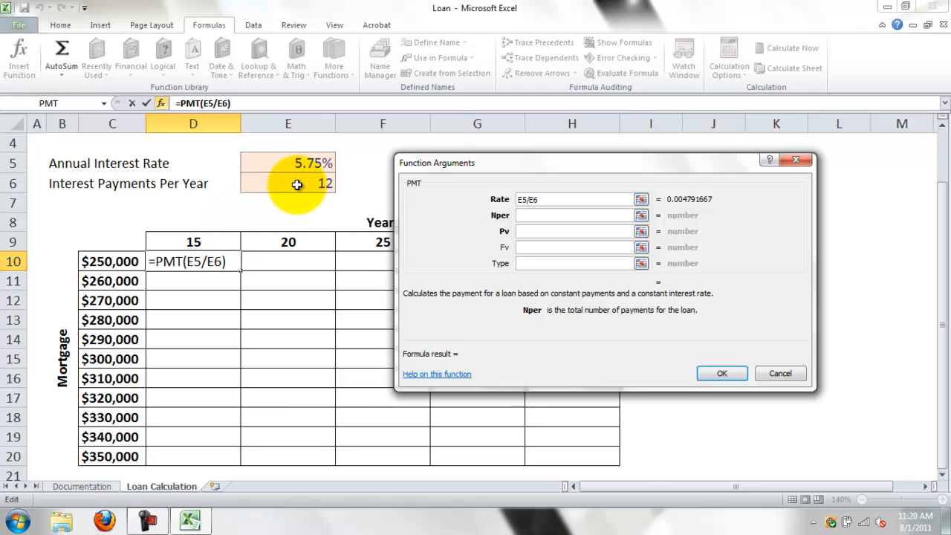
pyautogui.click(221, 241)
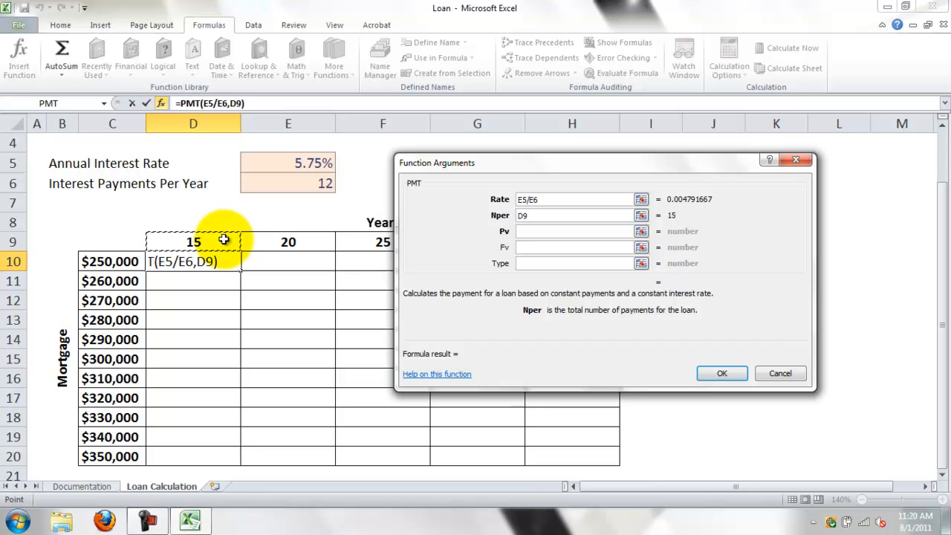
pyautogui.write('*')
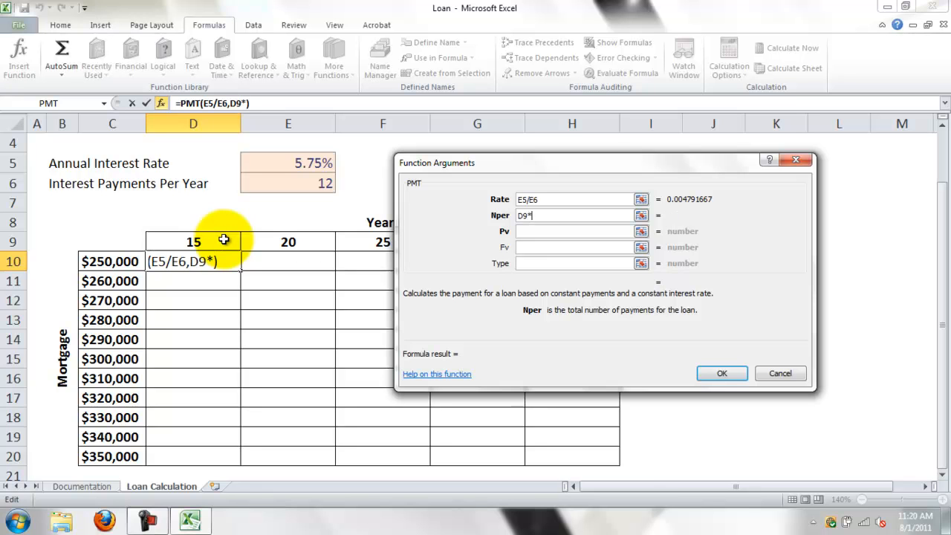
pyautogui.click(275, 182)
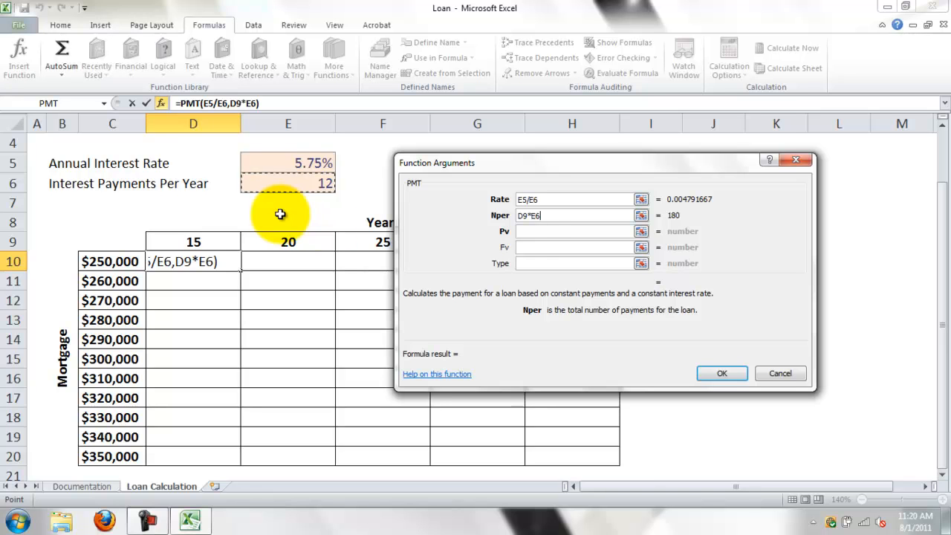
pyautogui.click(530, 232)
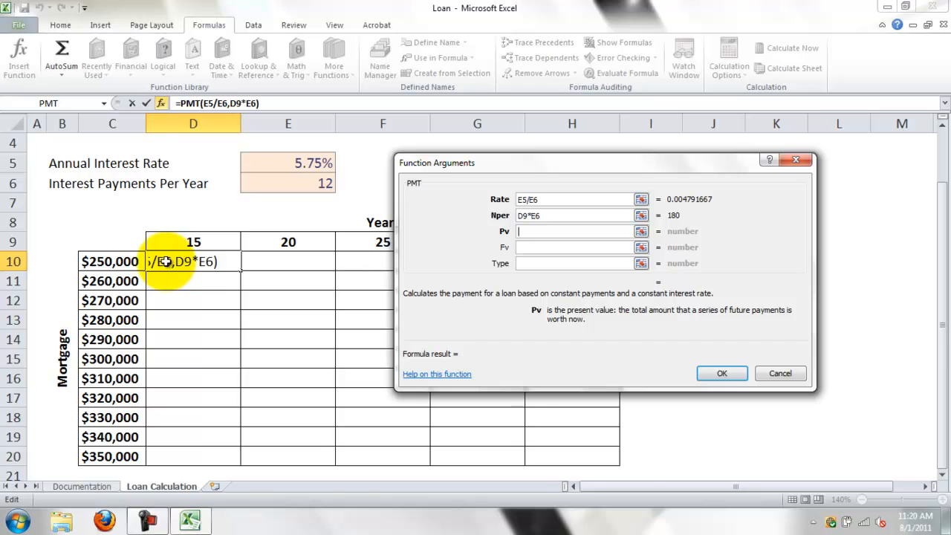
pyautogui.click(88, 260)
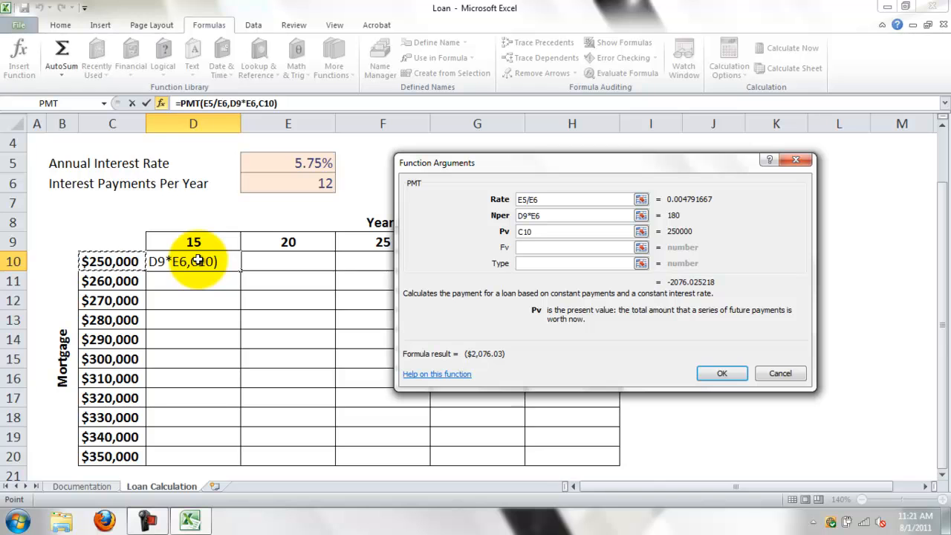
# - Make both references in the Rate argument absolute, as $E$5/$E$6
pyautogui.click(539, 199)
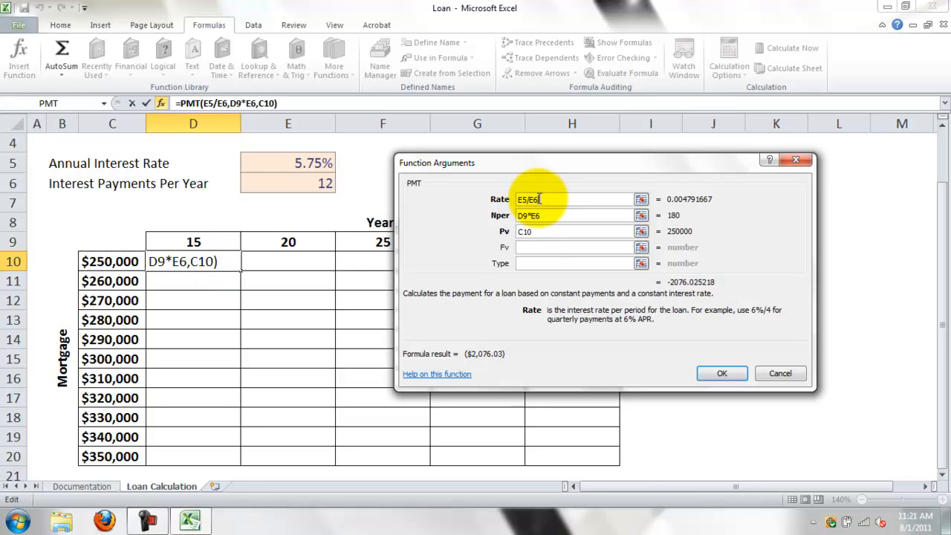
pyautogui.click(518, 199)
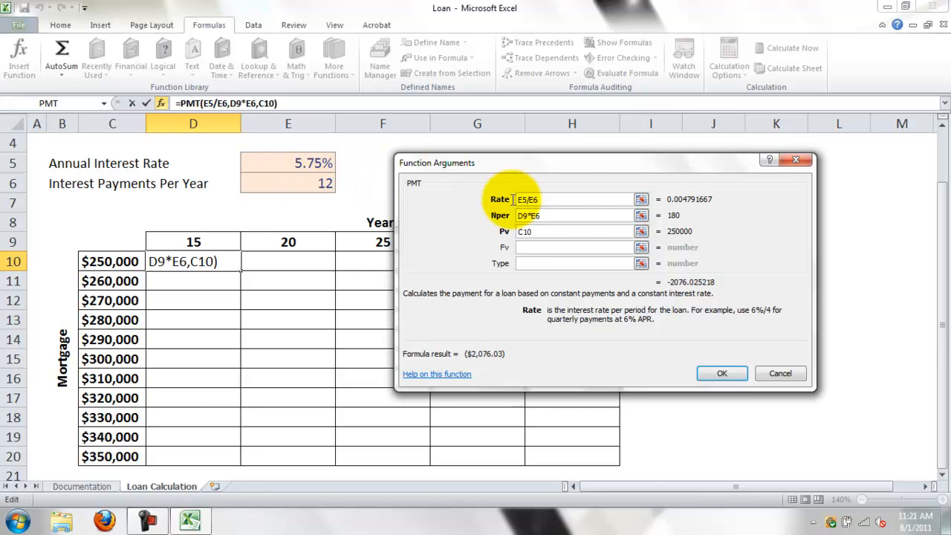
pyautogui.write('$')
pyautogui.press('Right')
pyautogui.write('$')
pyautogui.press('Right')
pyautogui.press('Right')
pyautogui.write('$')
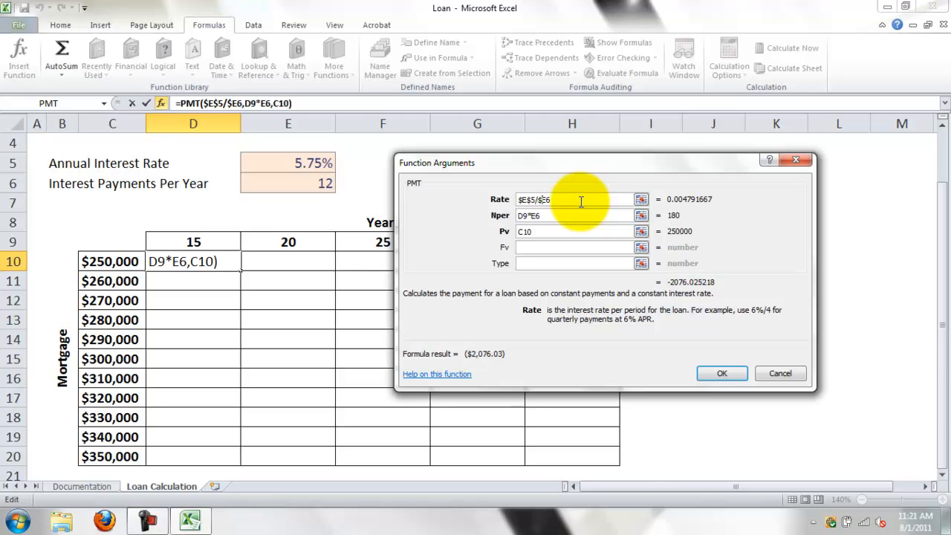
pyautogui.press('Right')
pyautogui.write('$')
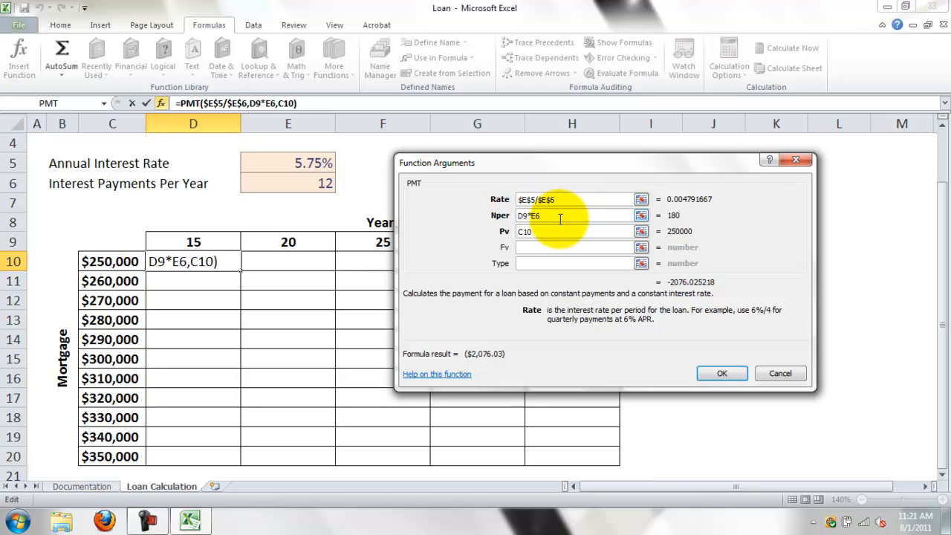
# - Lock the references in the Nper argument so it reads D$9*$E$6
pyautogui.click(559, 216)
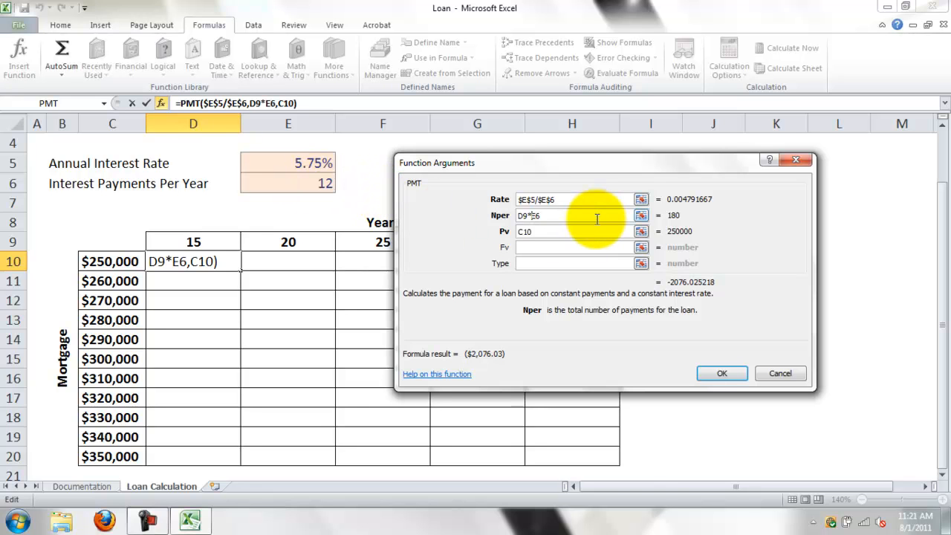
pyautogui.write('$E$')
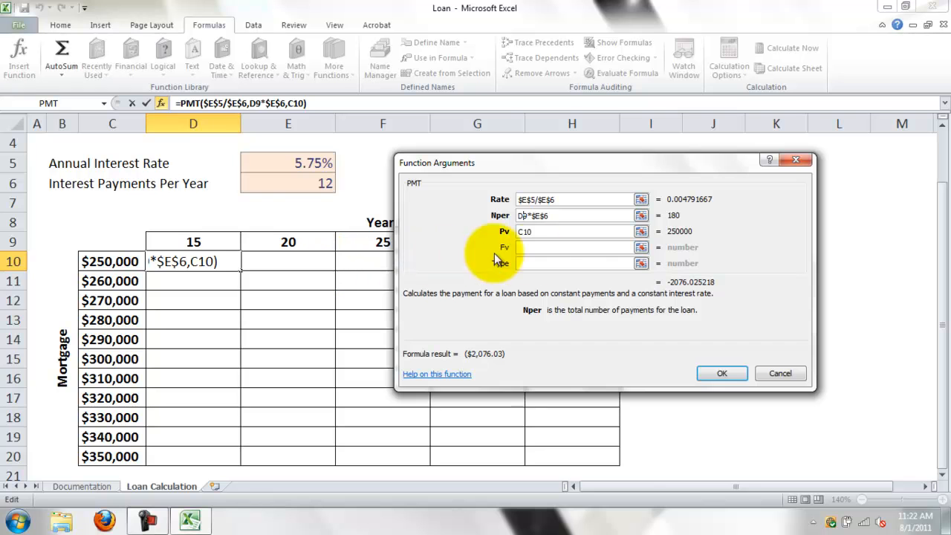
pyautogui.moveTo(654, 161); pyautogui.dragTo(649, 276)
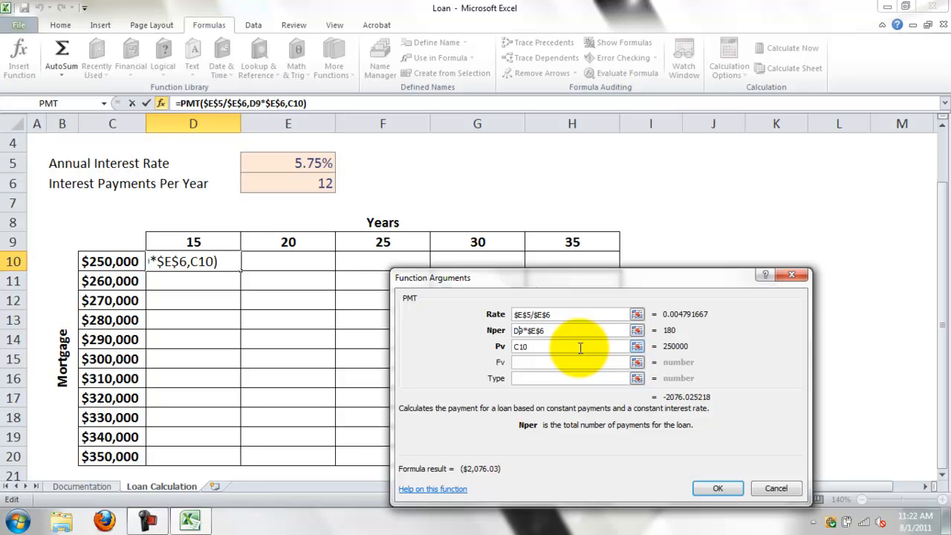
pyautogui.write('$')
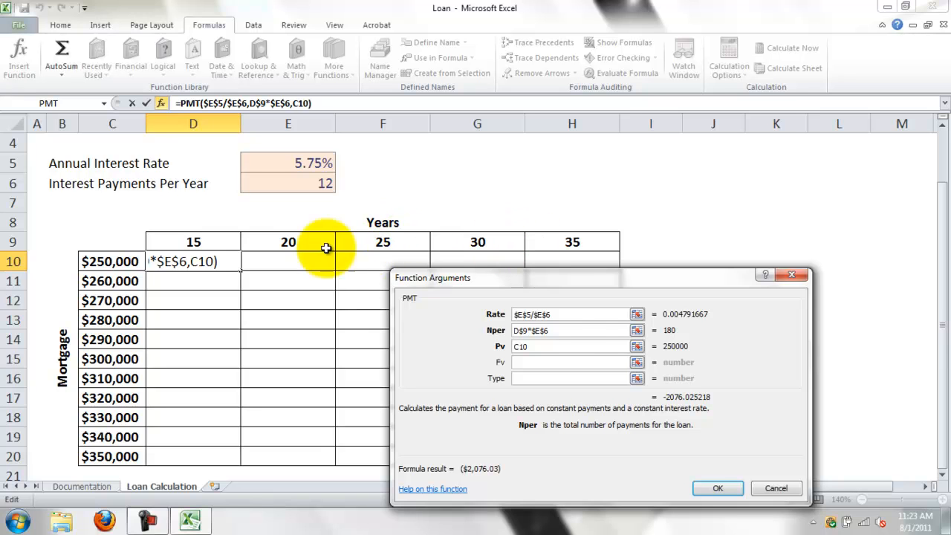
# - Lock the column of the Pv reference as $C10, keeping the mortgage table visible beside the arguments
pyautogui.click(533, 347)
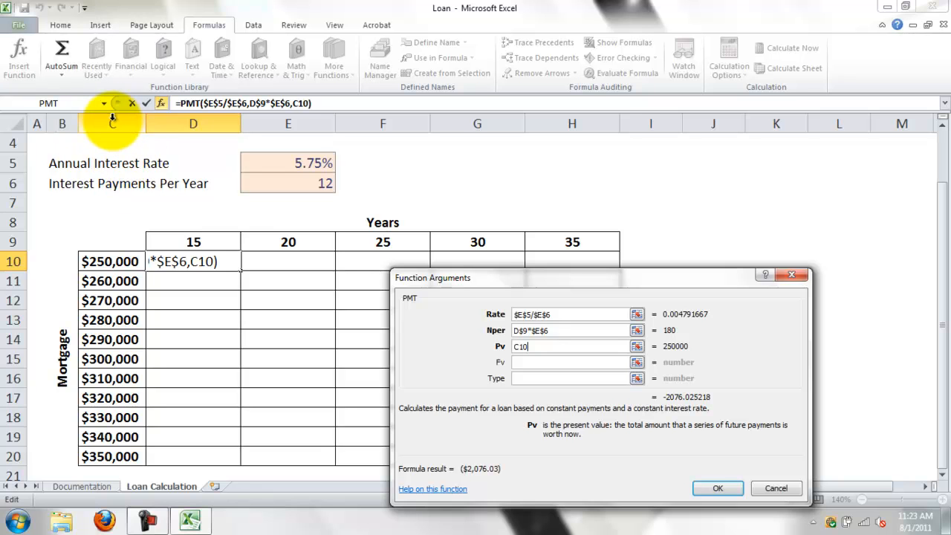
pyautogui.click(518, 347)
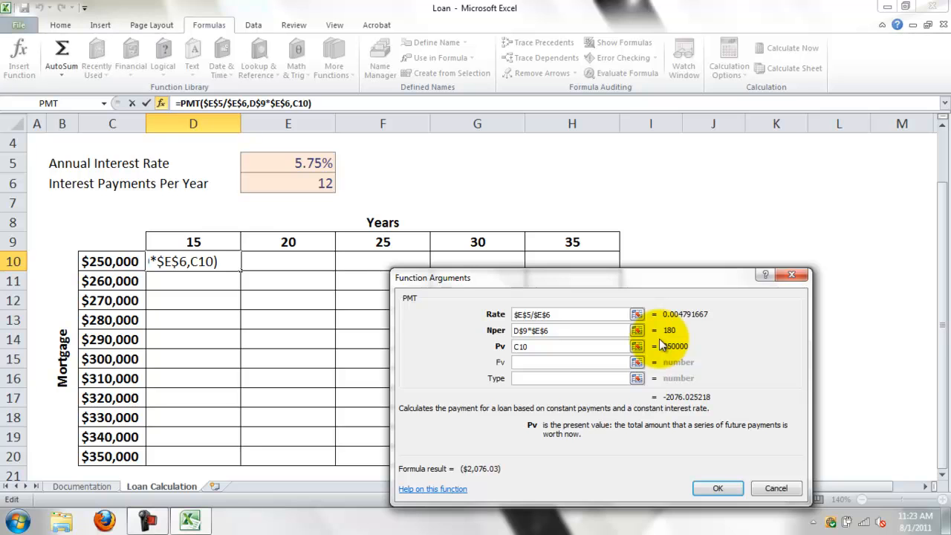
pyautogui.write('$')
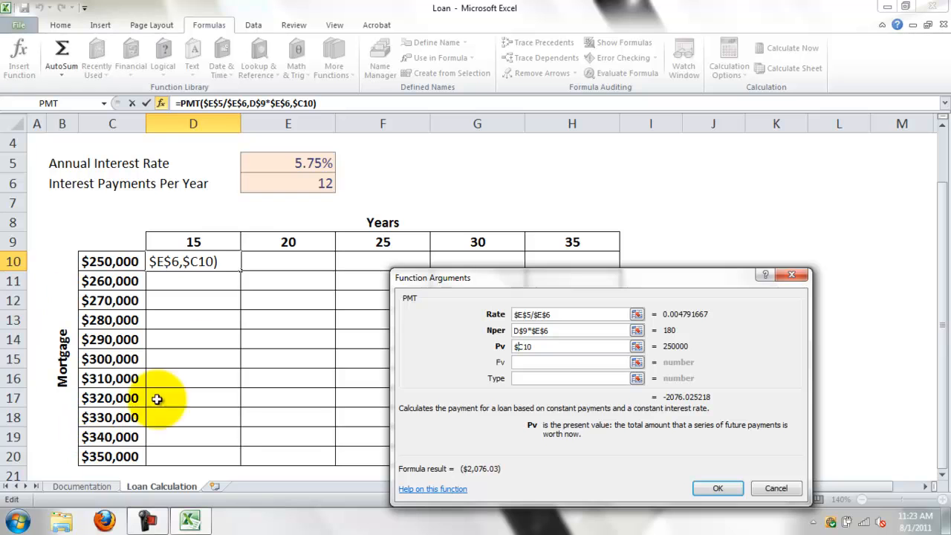
pyautogui.moveTo(659, 280); pyautogui.dragTo(652, 230)
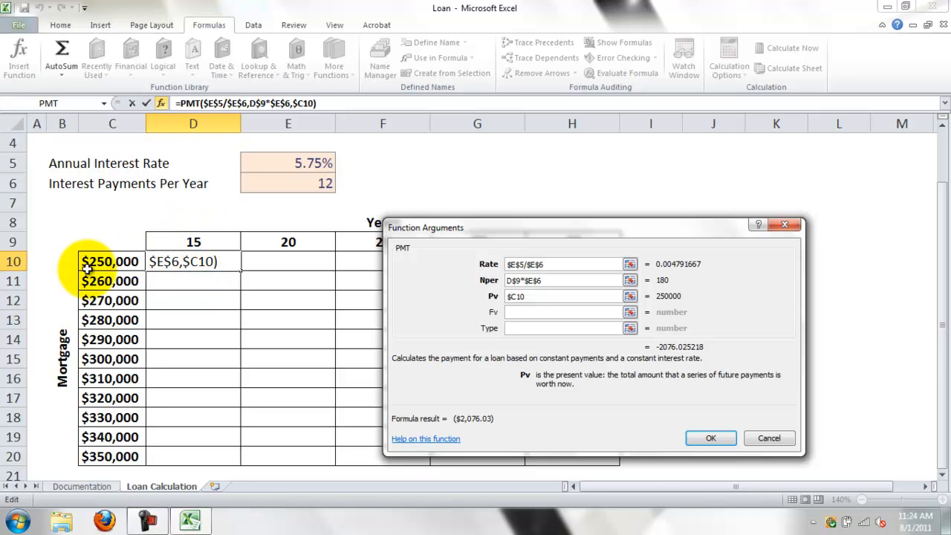
# - Accept the PMT arguments and negate the formula in D10 so it reads =-PMT($E$5/$E$6,D$9*$E$6,$C10)
pyautogui.click(708, 439)
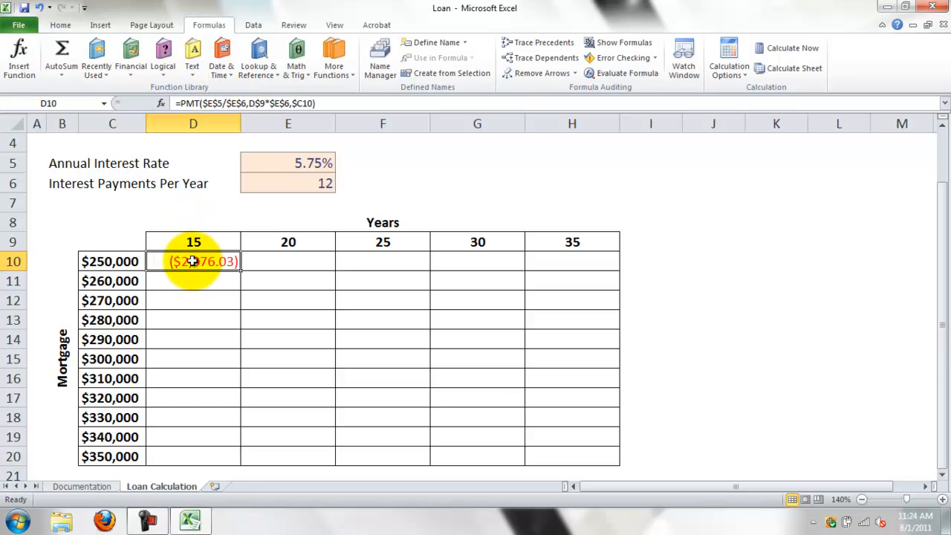
pyautogui.click(181, 103)
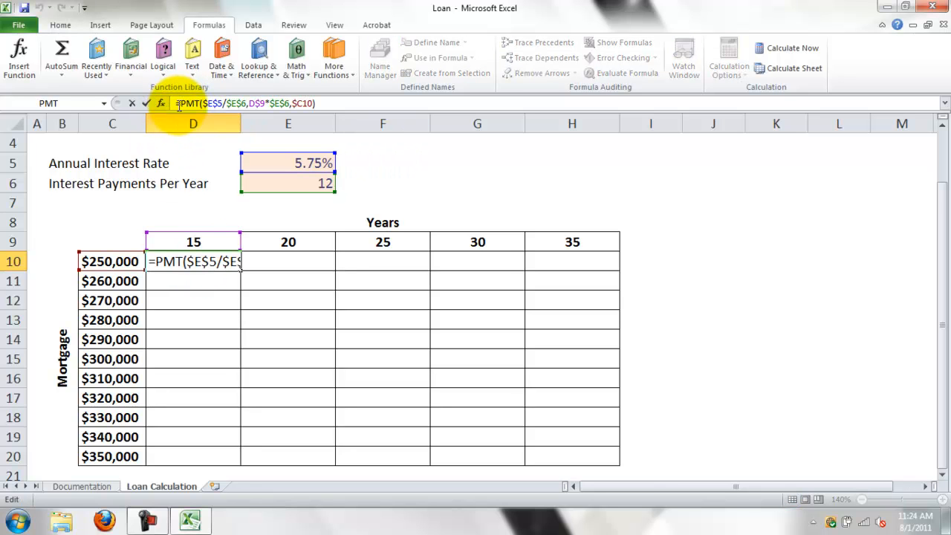
pyautogui.write('-')
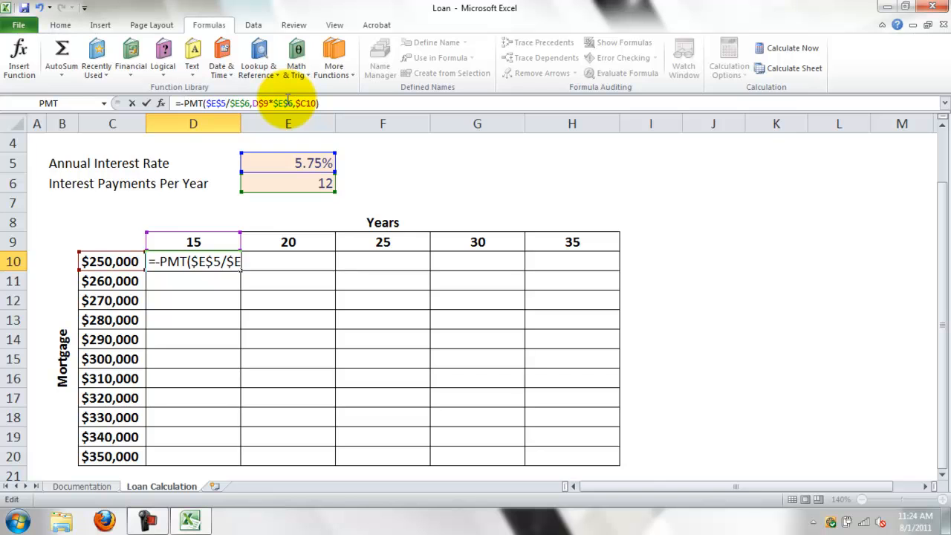
pyautogui.press('Return')
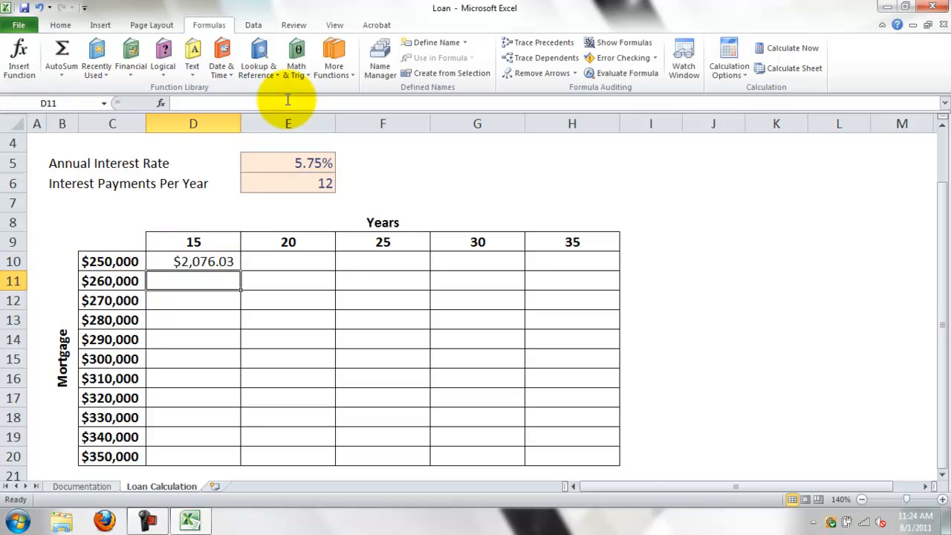
# - Copy the payment formula from D10 across to H10, and fill that row down through row 20 of the table
pyautogui.click(212, 260)
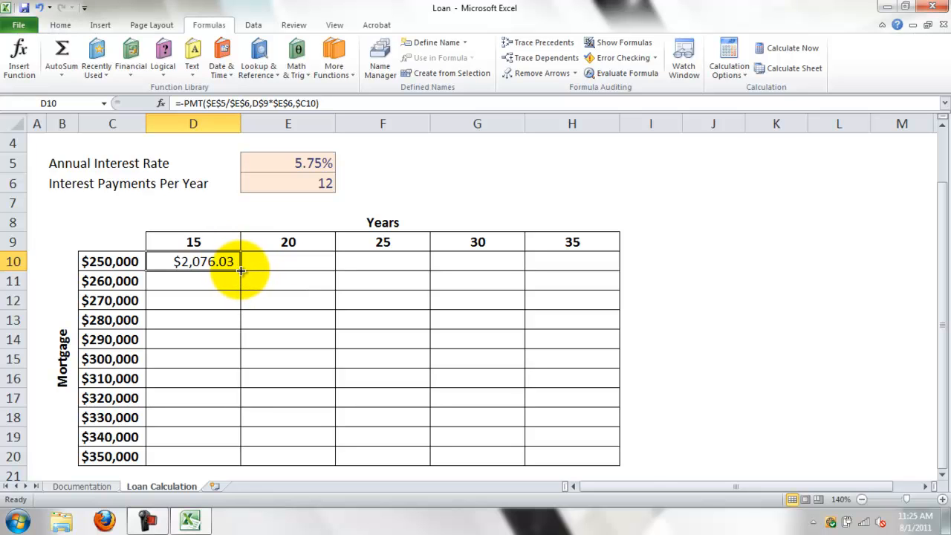
pyautogui.moveTo(241, 270); pyautogui.dragTo(591, 259)
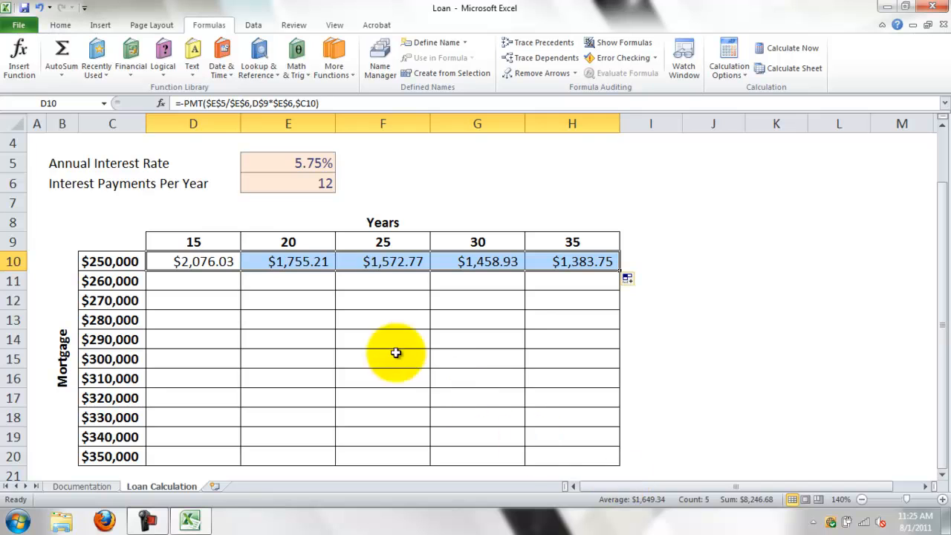
pyautogui.click(196, 279)
pyautogui.moveTo(193, 261); pyautogui.dragTo(558, 259)
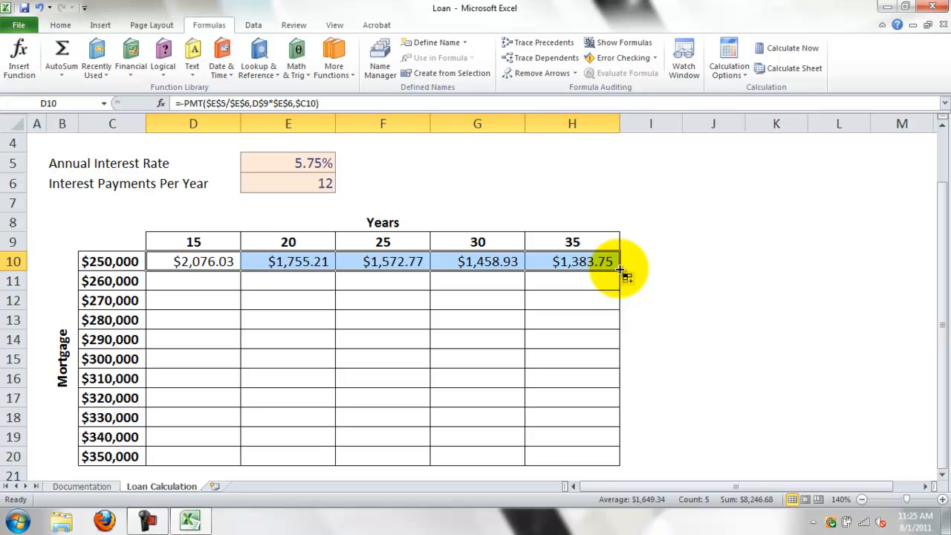
pyautogui.moveTo(619, 270); pyautogui.dragTo(614, 459)
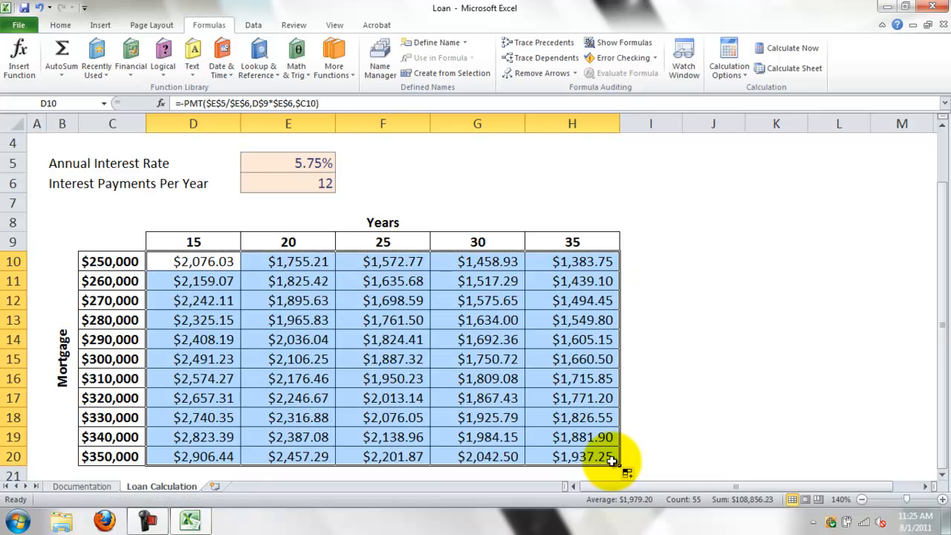
# - Examine the copied formula in F13 to check which cells its rate, term and mortgage references point to, leaving it unedited
pyautogui.click(360, 320)
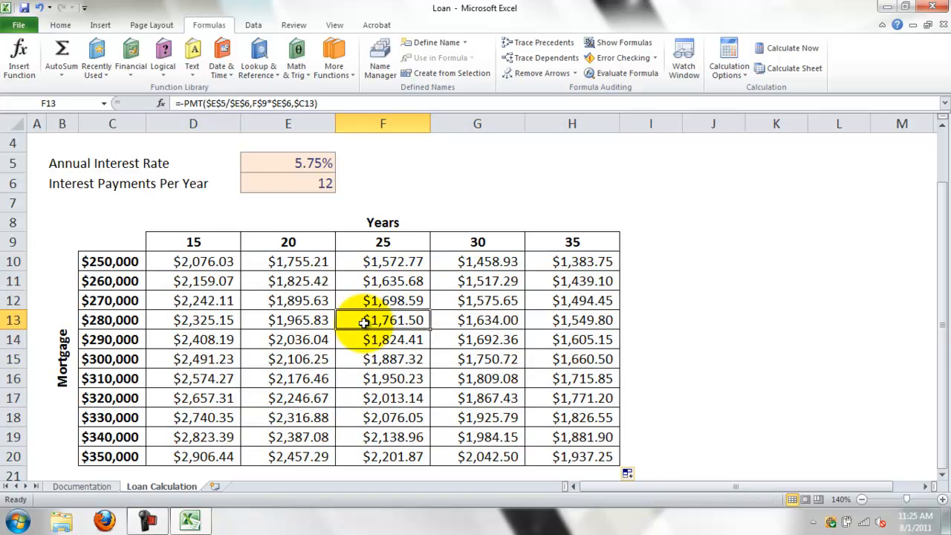
pyautogui.doubleClick(409, 321)
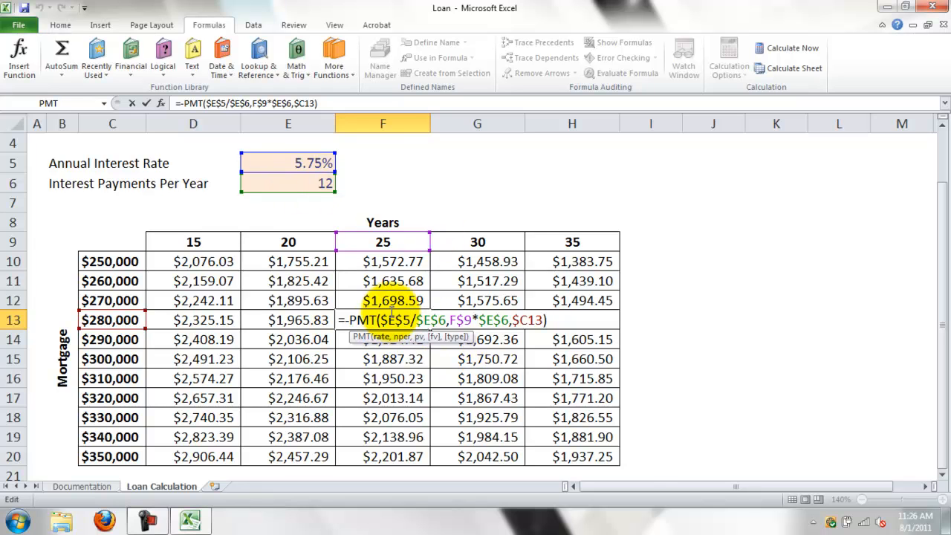
pyautogui.click(454, 321)
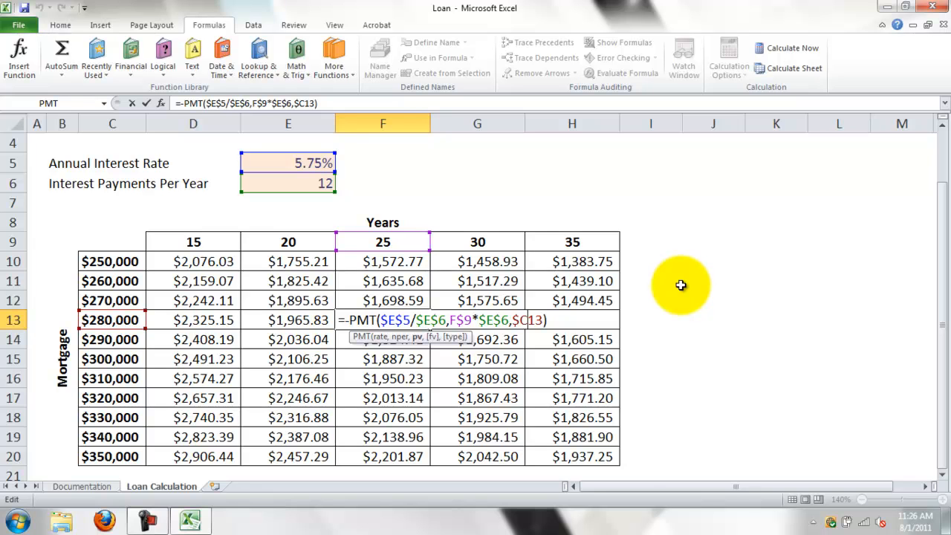
pyautogui.press('Return')
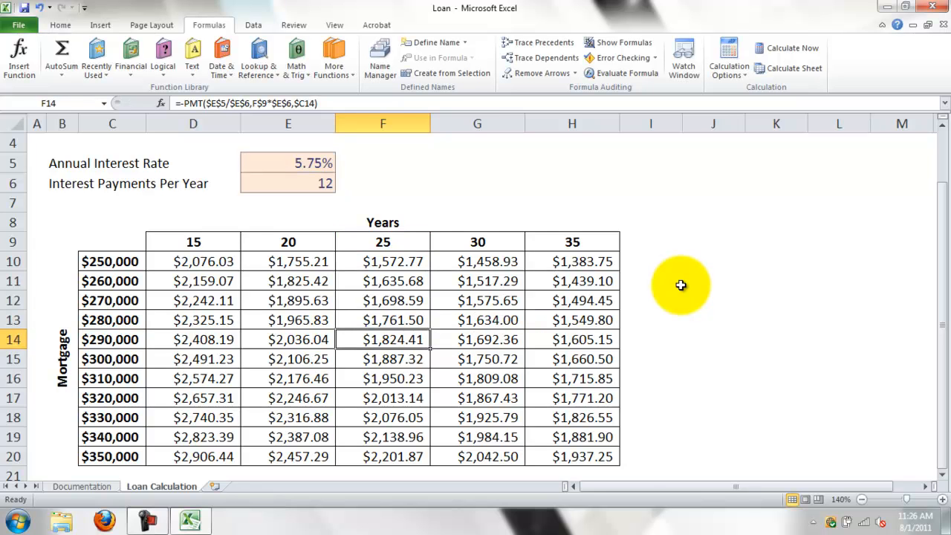